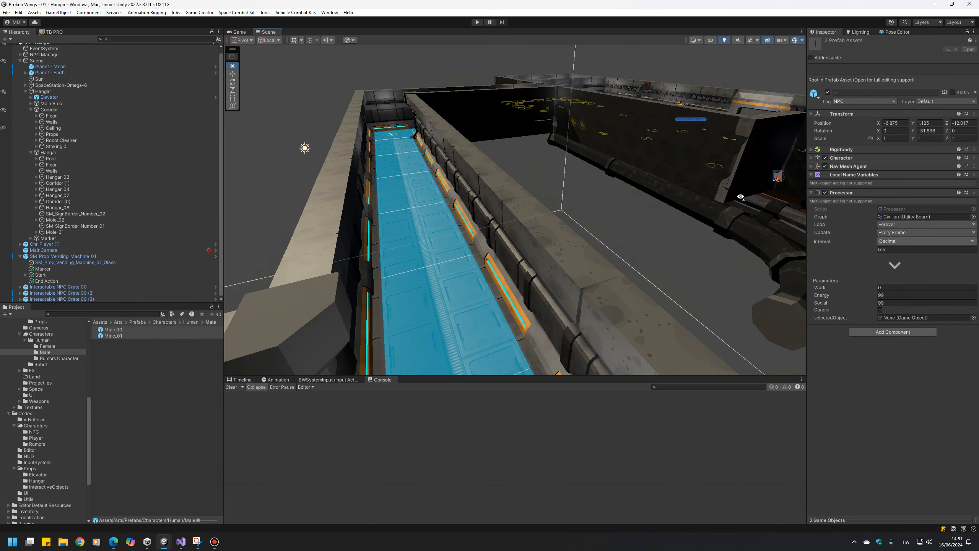
- Review the Nav Mesh Agent settings of the Male 00 prefab
{"action": "key", "text": "s"}
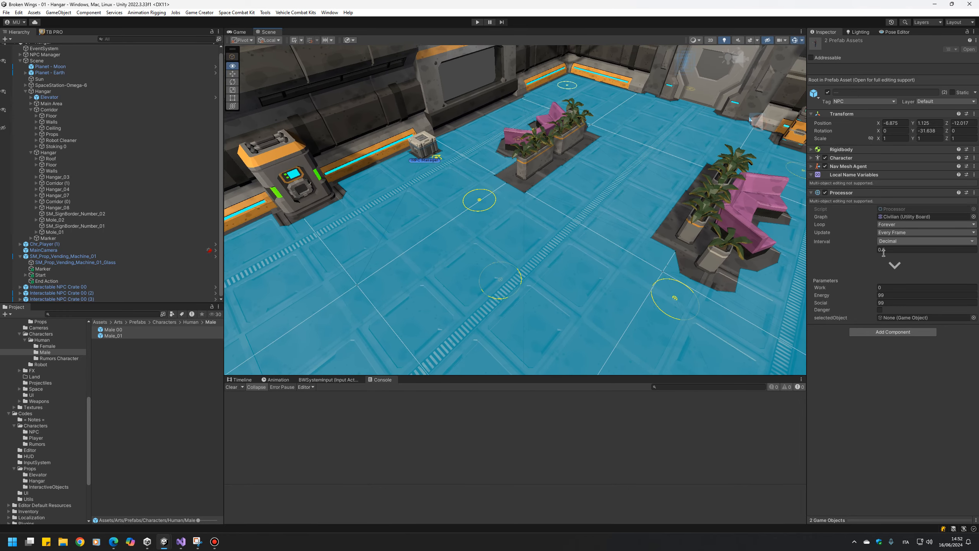
{"action": "right_click_drag", "start_coordinate": [547, 233], "coordinate": [409, 198]}
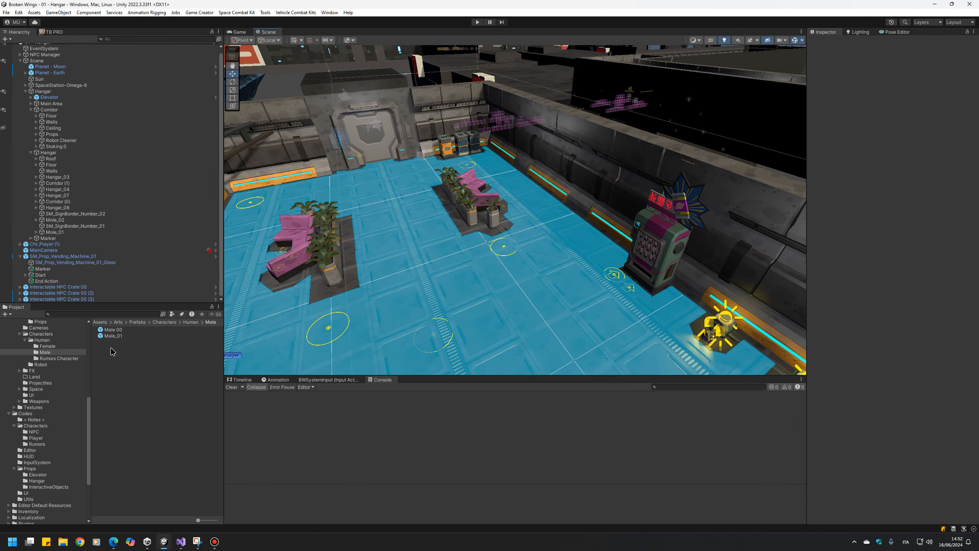
{"action": "left_click", "coordinate": [116, 329]}
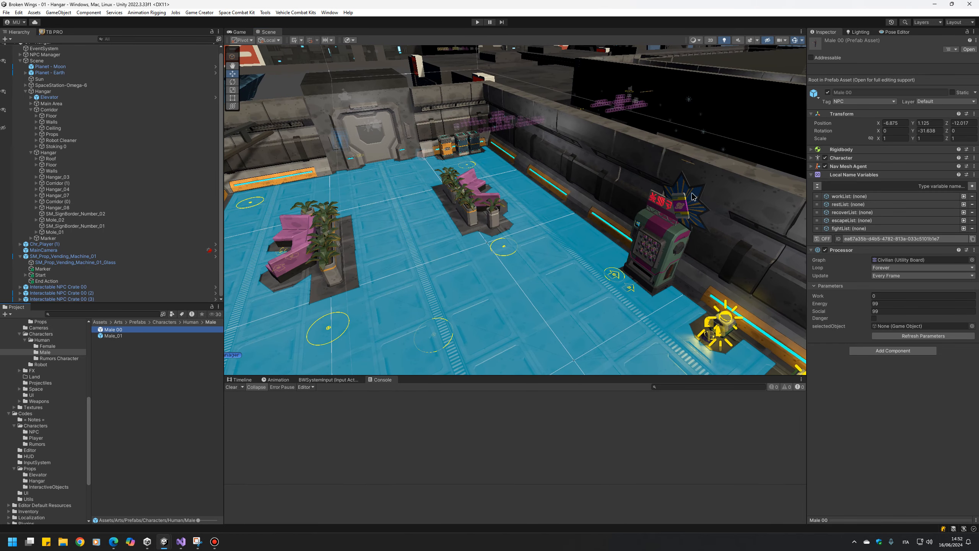
{"action": "left_click", "coordinate": [881, 165]}
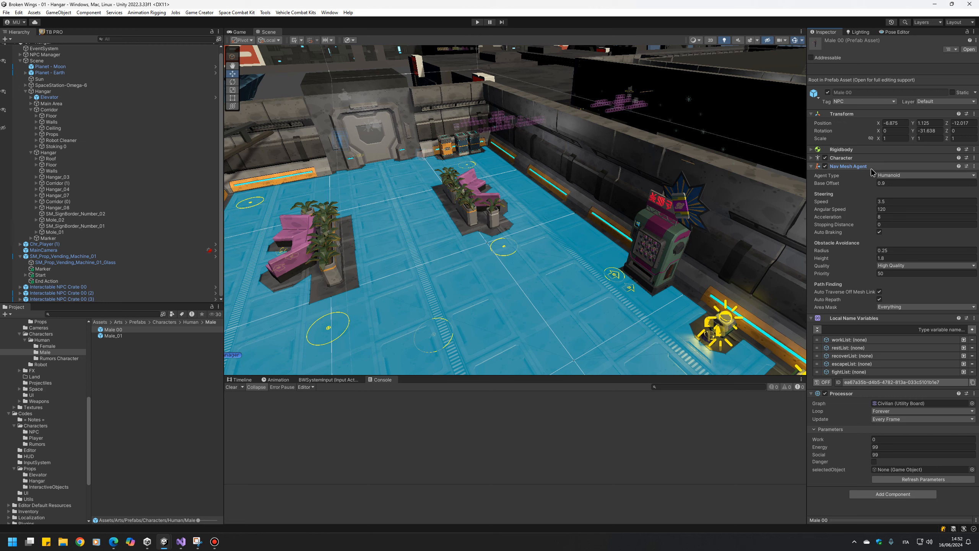
{"action": "left_click", "coordinate": [872, 167]}
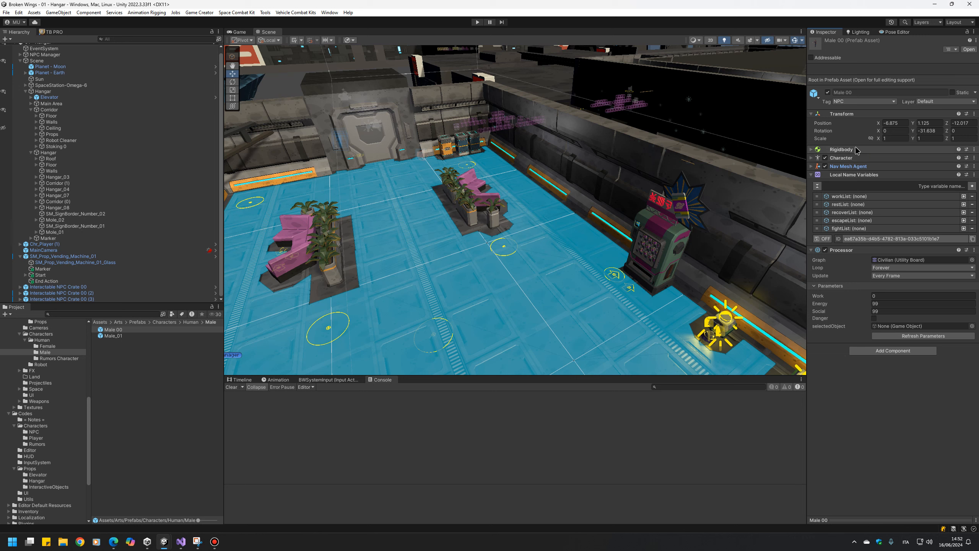
- Examine the Rigidbody settings and constraints of the Male 00 prefab, and collapse its Rigidbody and Transform components
{"action": "left_click", "coordinate": [862, 151]}
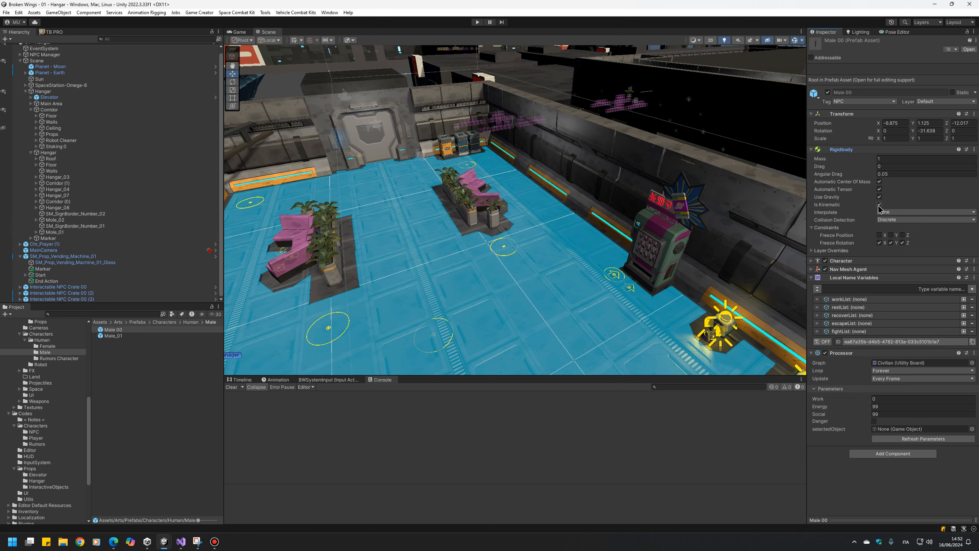
{"action": "right_click_drag", "start_coordinate": [734, 230], "coordinate": [659, 262]}
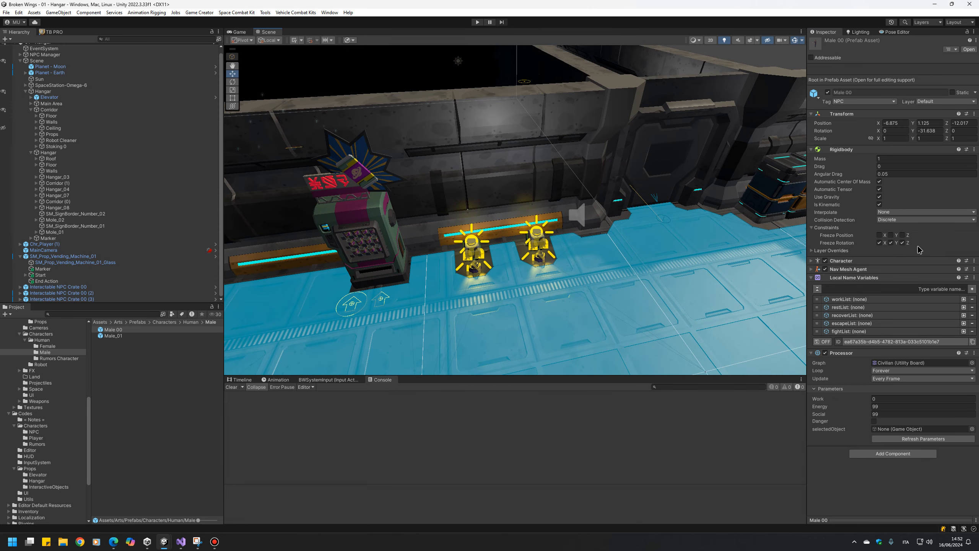
{"action": "left_click", "coordinate": [869, 150]}
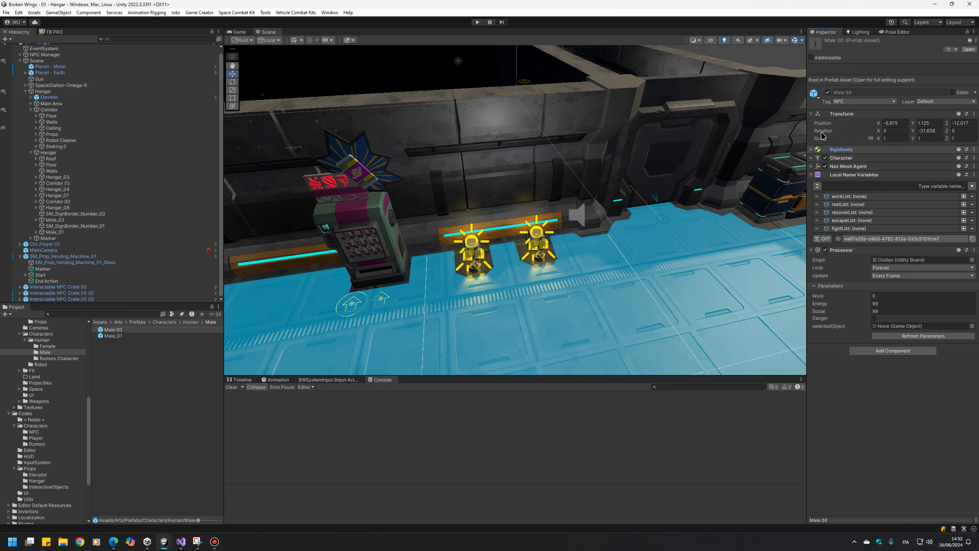
{"action": "left_click", "coordinate": [847, 114]}
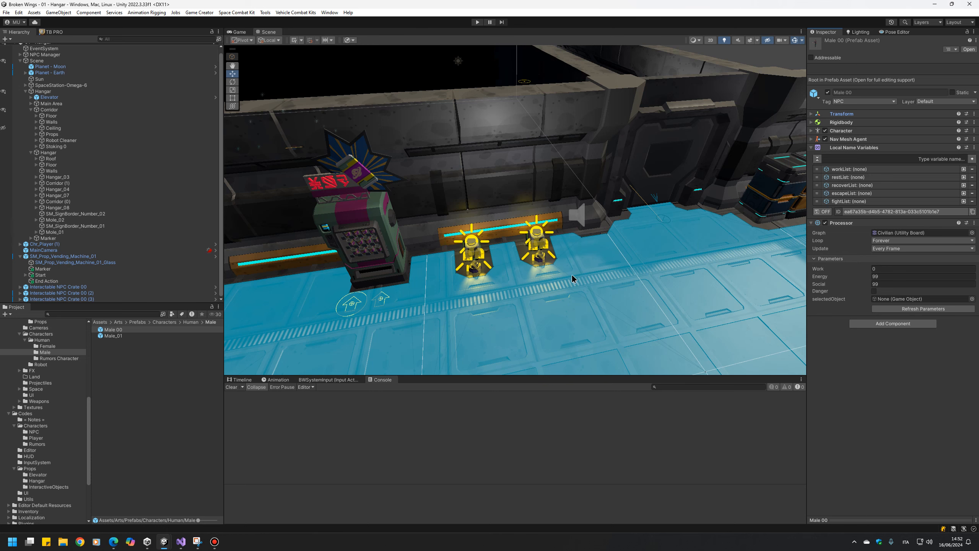
{"action": "right_click_drag", "start_coordinate": [614, 268], "coordinate": [653, 281]}
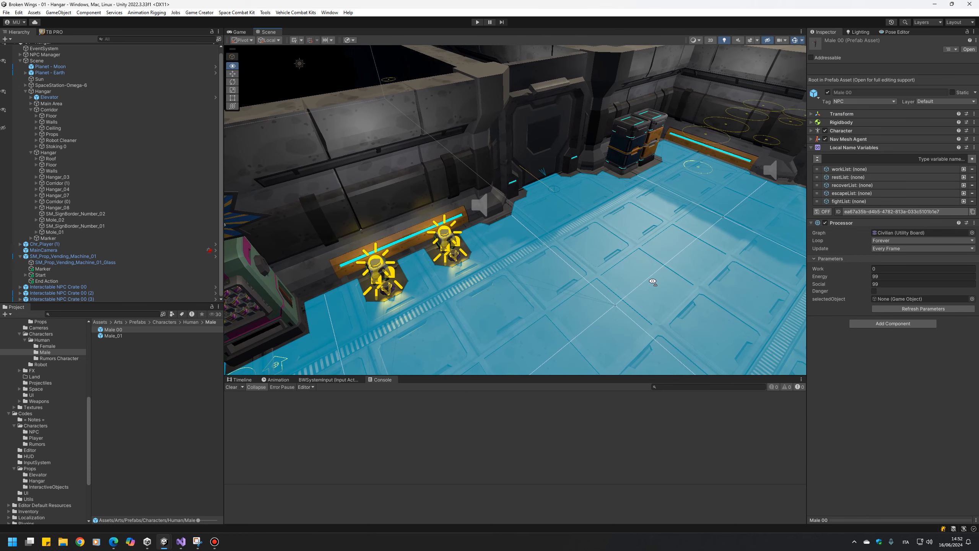
{"action": "right_click_drag", "start_coordinate": [578, 262], "coordinate": [416, 276]}
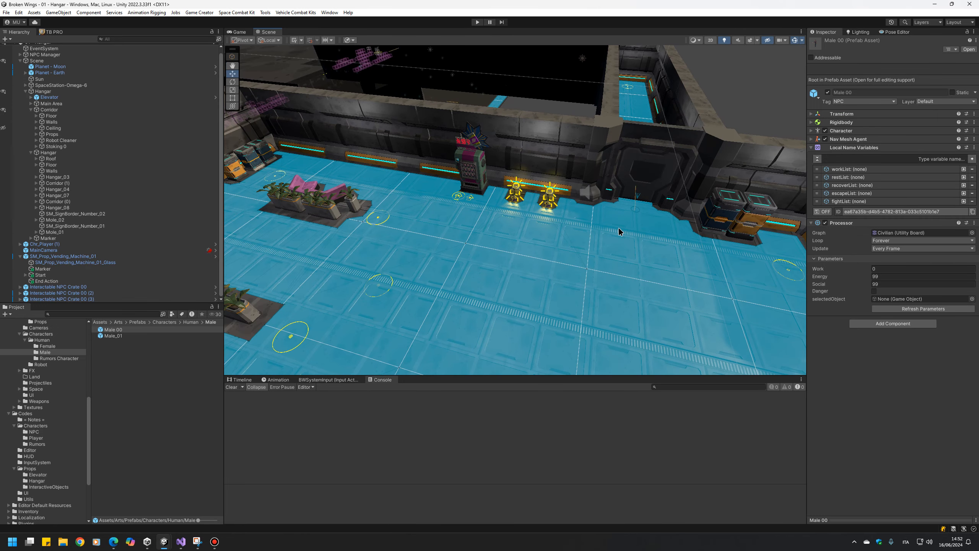
{"action": "left_click", "coordinate": [869, 123]}
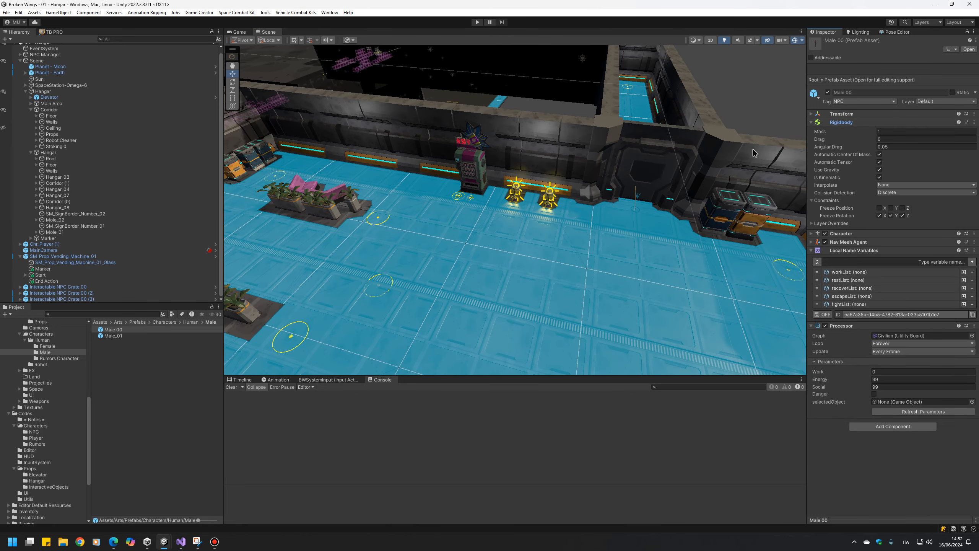
{"action": "right_click_drag", "start_coordinate": [424, 255], "coordinate": [586, 182]}
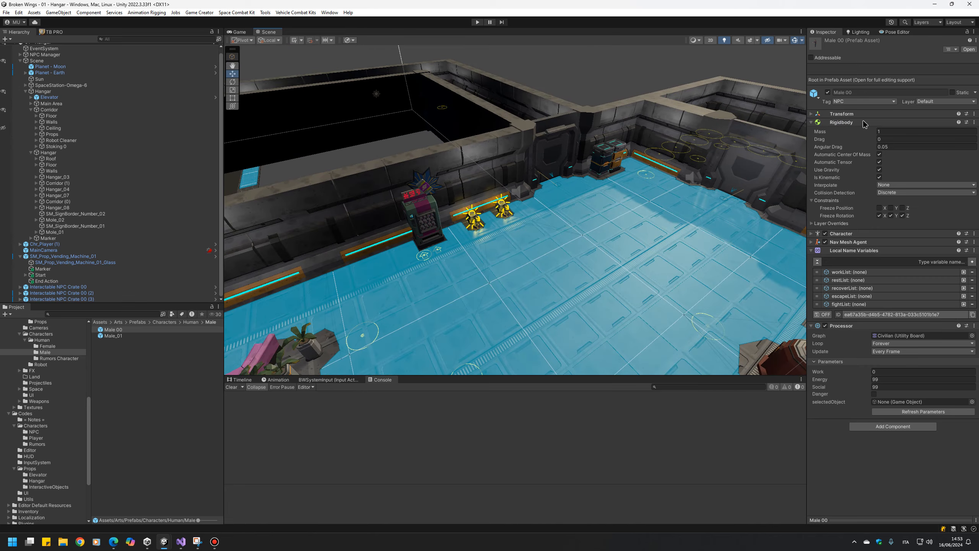
{"action": "left_click", "coordinate": [842, 122]}
{"action": "right_click_drag", "start_coordinate": [532, 243], "coordinate": [706, 231]}
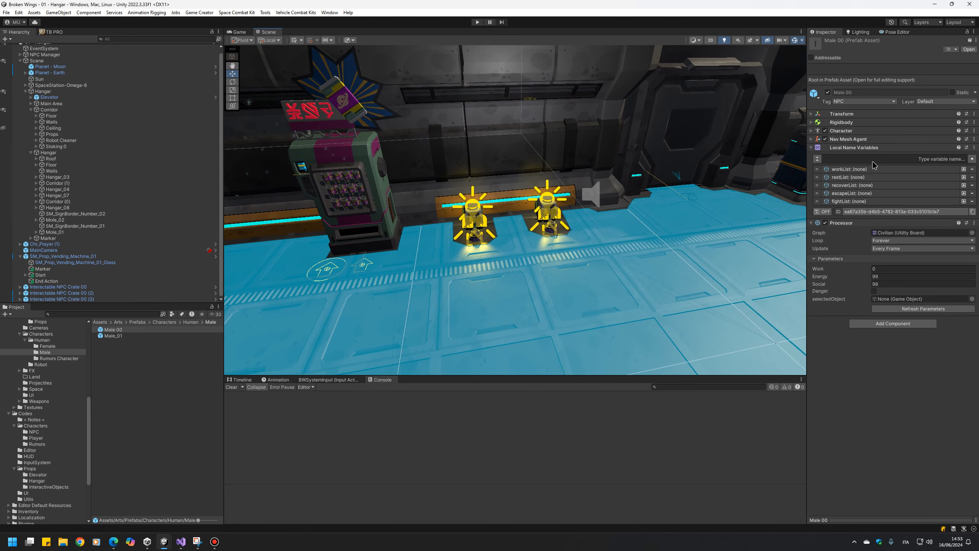
- Run the game and follow the NPCs walking along the hangar corridor in the Scene view
{"action": "right_click_drag", "start_coordinate": [634, 209], "coordinate": [520, 87]}
{"action": "left_click", "coordinate": [478, 22]}
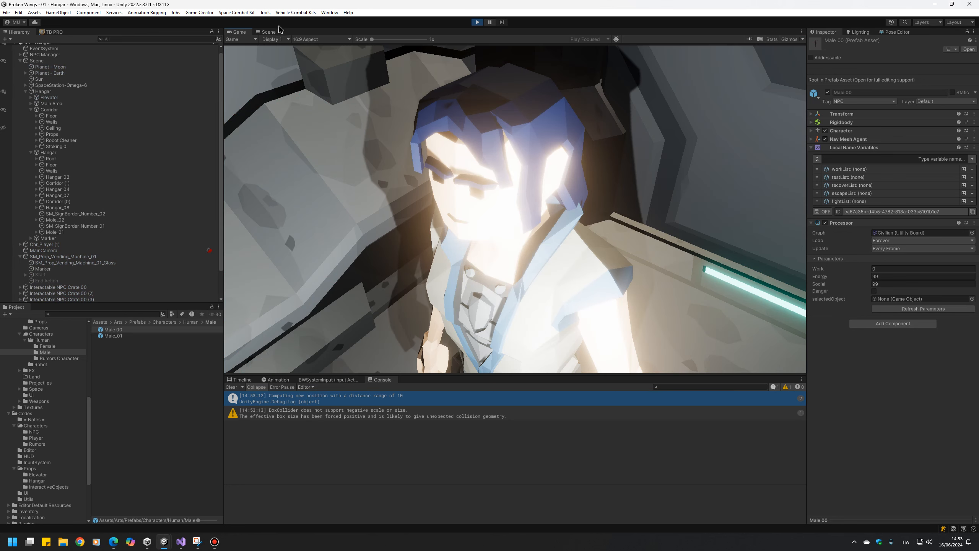
{"action": "left_click", "coordinate": [269, 32]}
{"action": "right_click_drag", "start_coordinate": [415, 219], "coordinate": [540, 168]}
{"action": "key", "text": "s"}
{"action": "key", "text": "w"}
{"action": "key", "text": "w"}
{"action": "key", "text": "d"}
{"action": "right_click_drag", "start_coordinate": [520, 236], "coordinate": [538, 150]}
{"action": "key", "text": "w"}
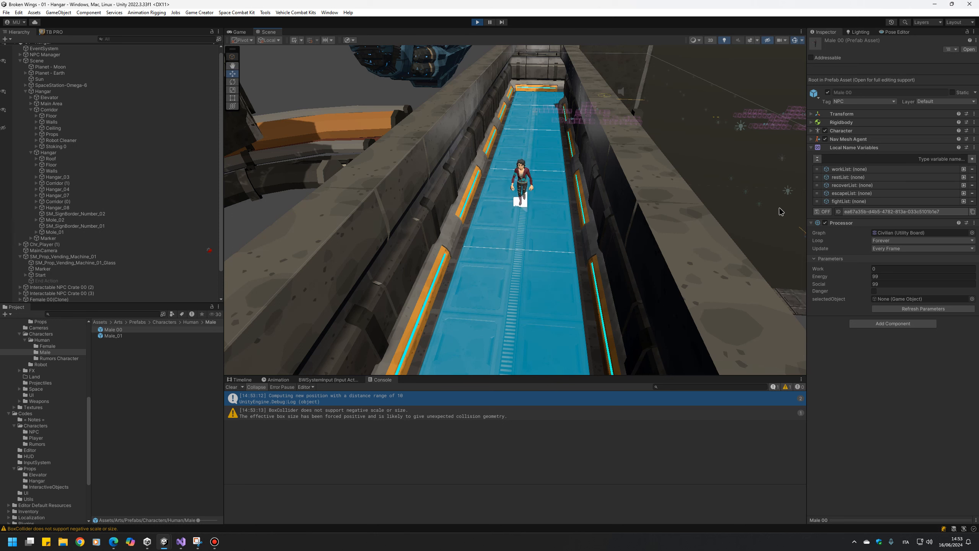
{"action": "right_click_drag", "start_coordinate": [575, 238], "coordinate": [546, 216]}
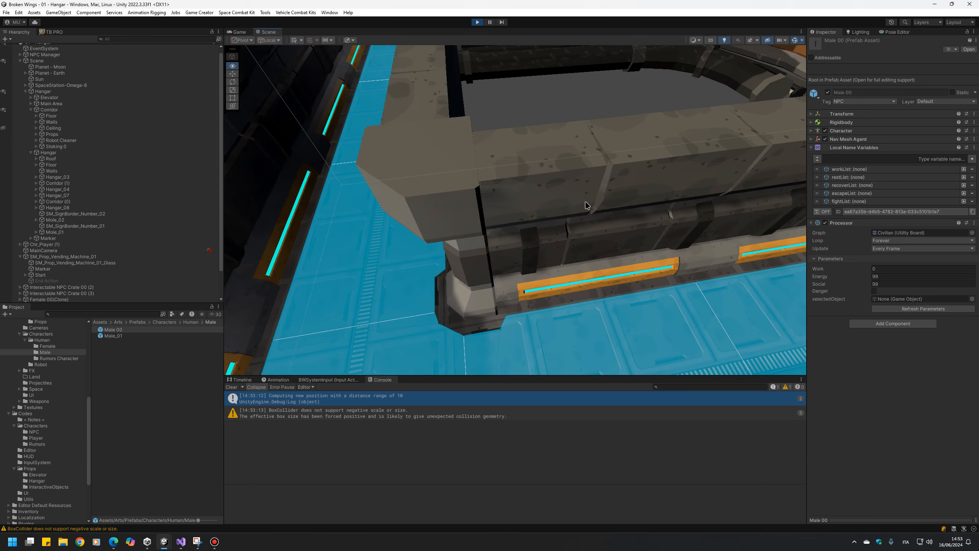
{"action": "right_click_drag", "start_coordinate": [559, 115], "coordinate": [411, 154]}
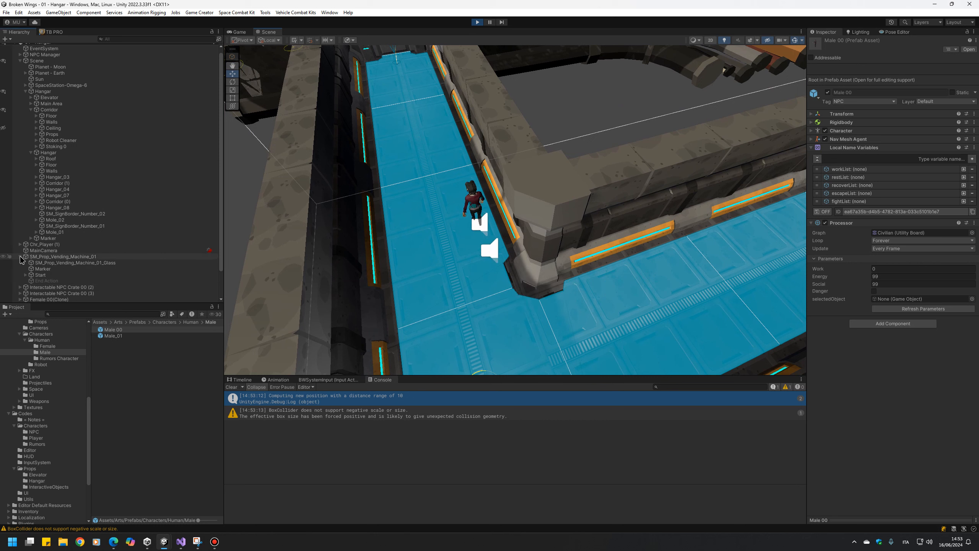
- Inspect the Character component of Female 00(Clone), checking its Motion, Driver and Rotation settings and the Direction From options
{"action": "left_click", "coordinate": [97, 275]}
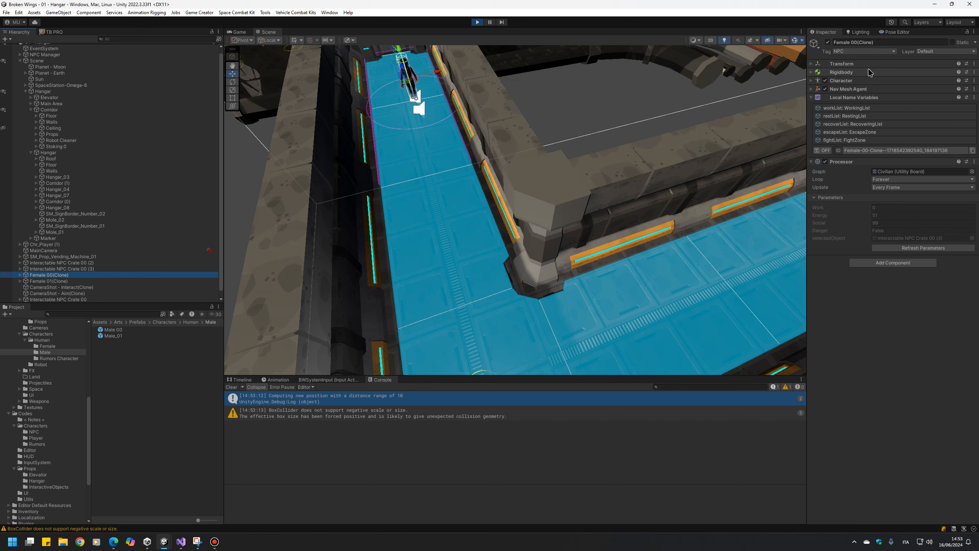
{"action": "left_click", "coordinate": [865, 83]}
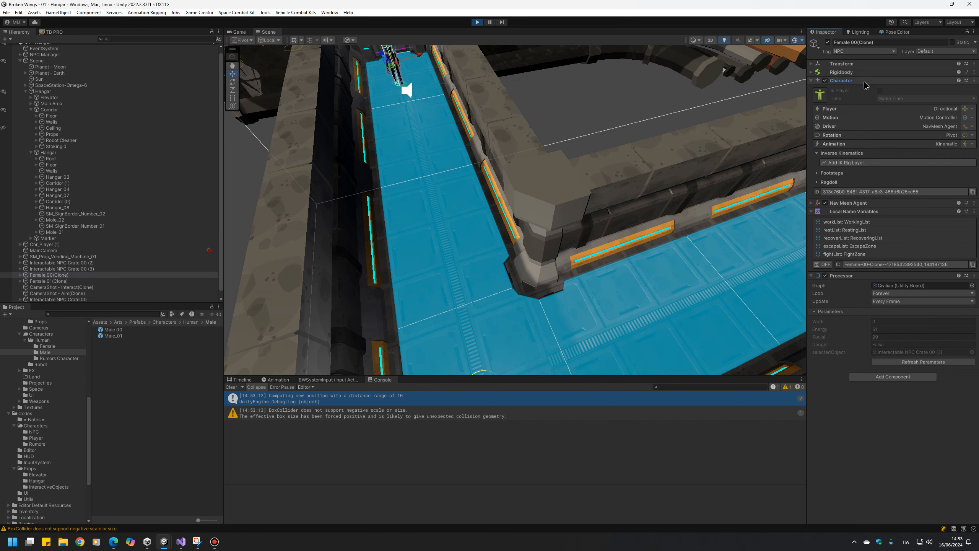
{"action": "left_click", "coordinate": [870, 117]}
{"action": "left_click", "coordinate": [870, 117]}
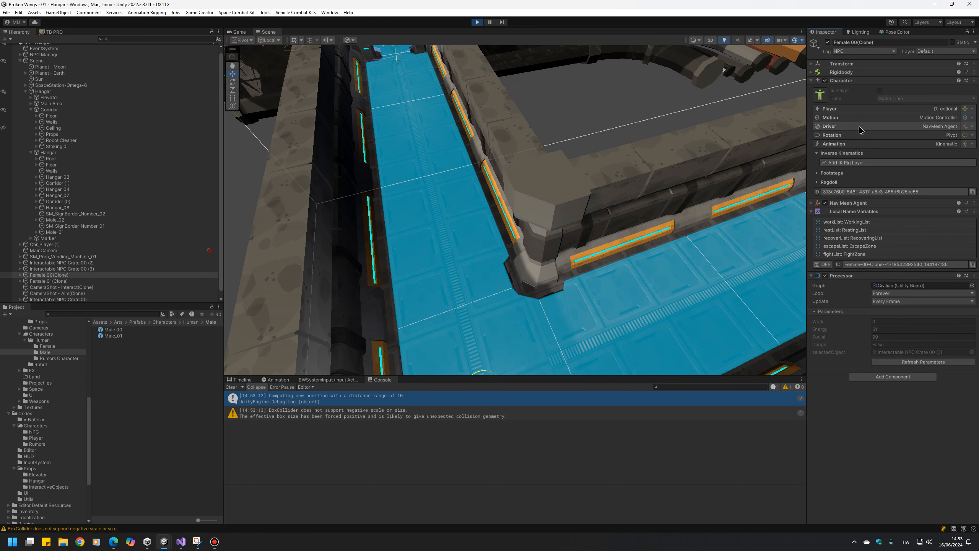
{"action": "left_click", "coordinate": [860, 126]}
{"action": "left_click", "coordinate": [860, 127]}
{"action": "left_click", "coordinate": [858, 135]}
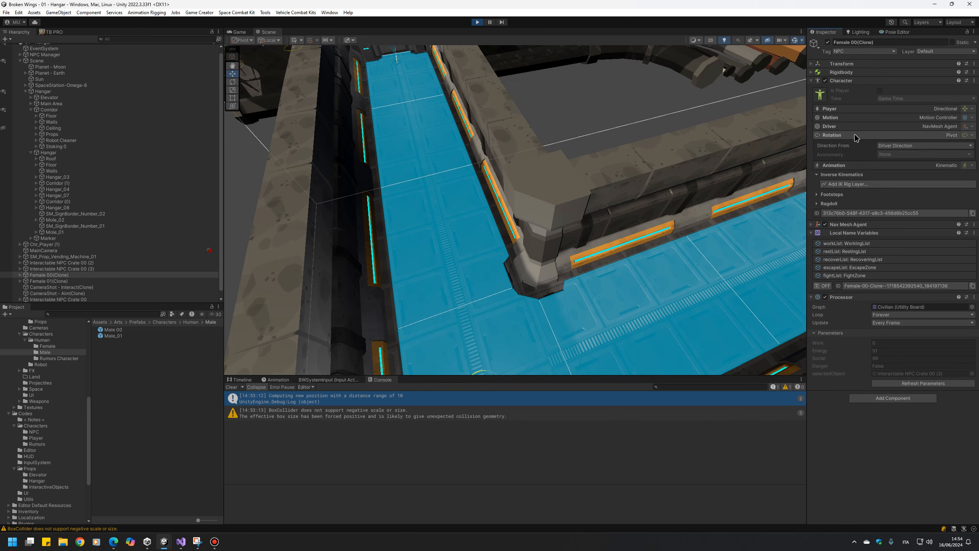
{"action": "left_click", "coordinate": [902, 149]}
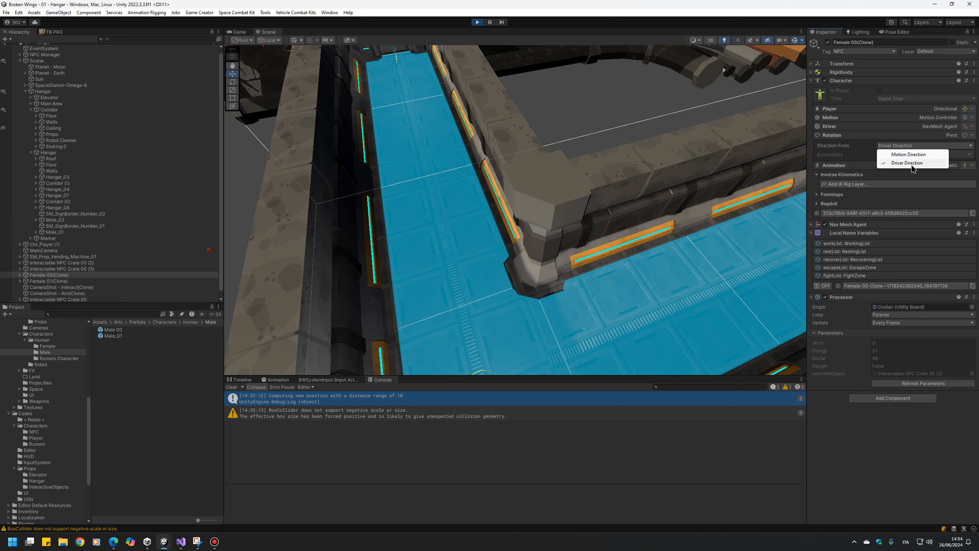
{"action": "left_click", "coordinate": [852, 148]}
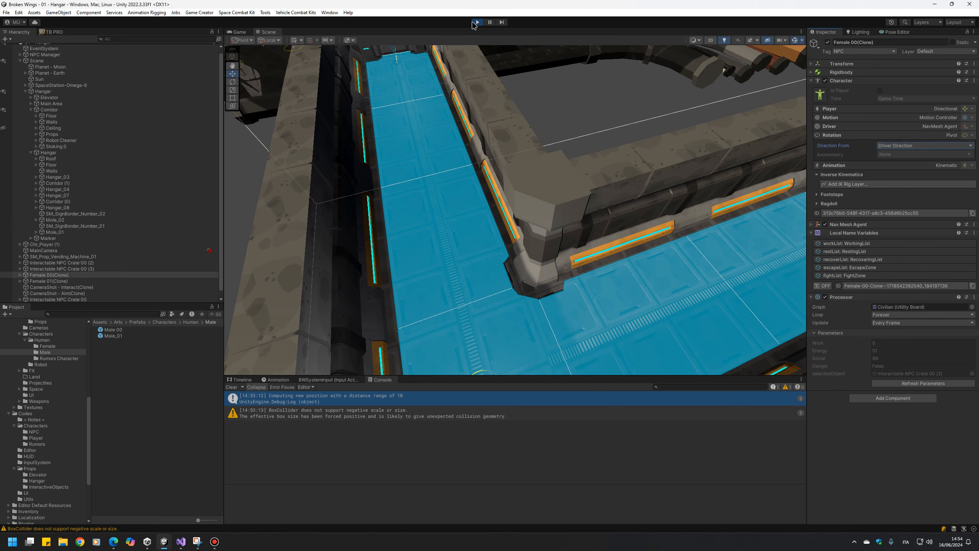
- Watch the selected NPC at the pink sofa and examine its active behaviour in the Civilian utility board
{"action": "right_click_drag", "start_coordinate": [498, 80], "coordinate": [546, 214]}
{"action": "key", "text": "w"}
{"action": "right_click_drag", "start_coordinate": [566, 258], "coordinate": [574, 227]}
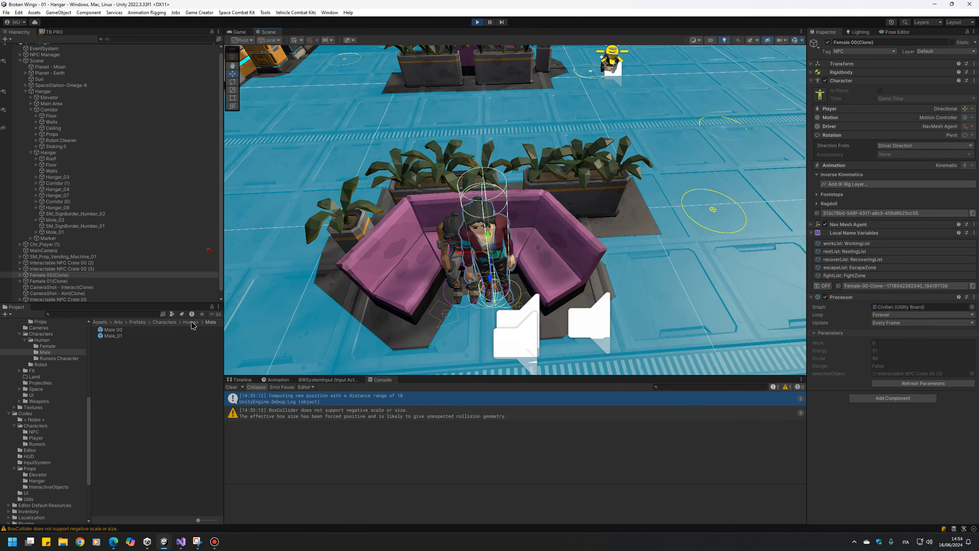
{"action": "left_click", "coordinate": [883, 308]}
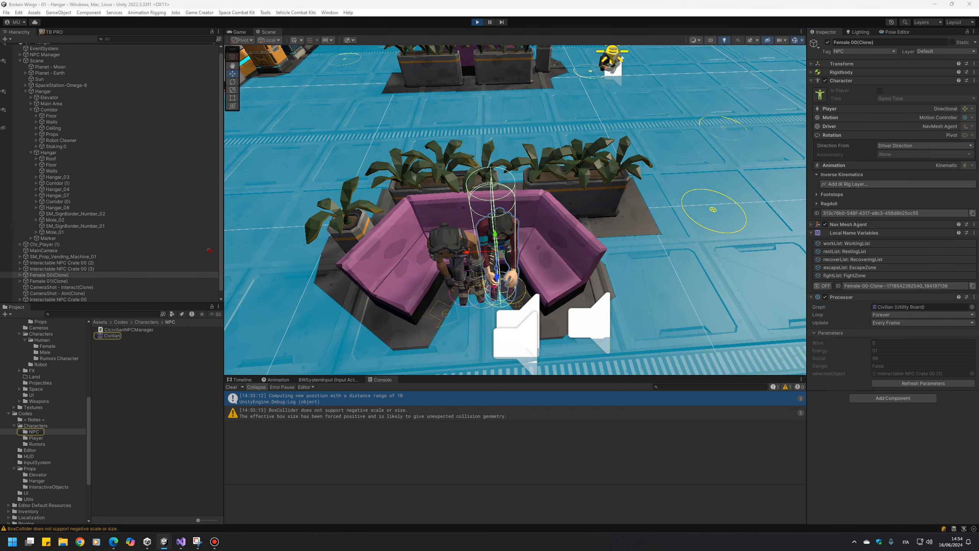
{"action": "double_click", "coordinate": [111, 335]}
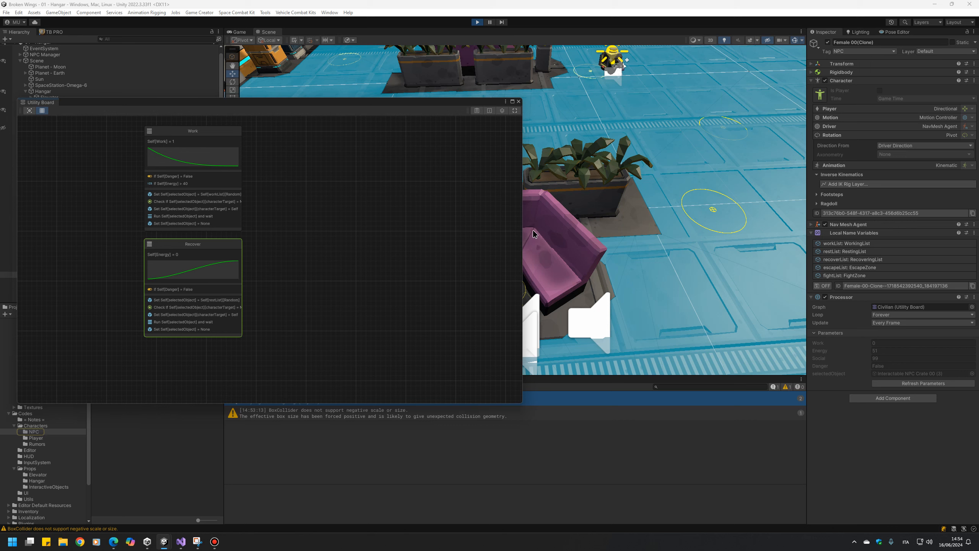
{"action": "left_click_drag", "start_coordinate": [522, 234], "coordinate": [373, 222]}
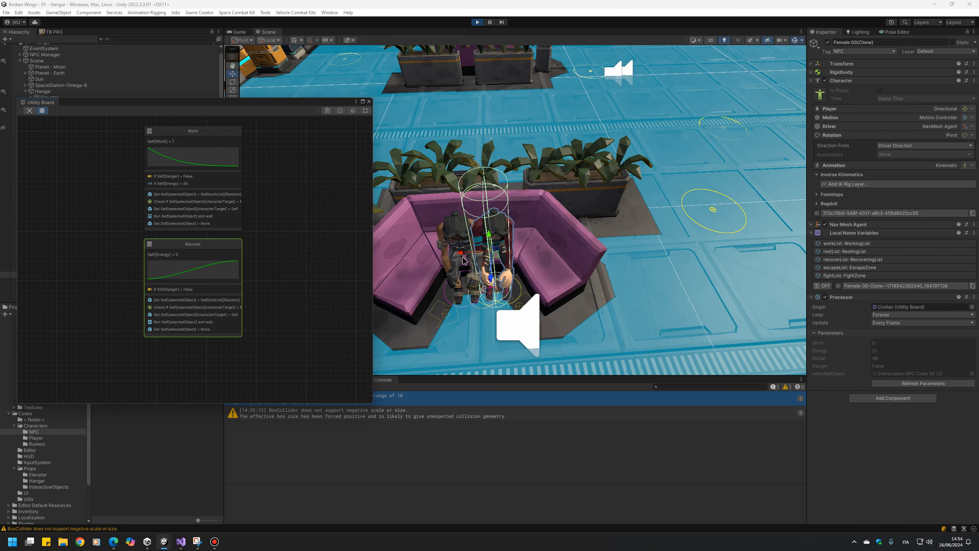
{"action": "left_click_drag", "start_coordinate": [233, 104], "coordinate": [0, 123]}
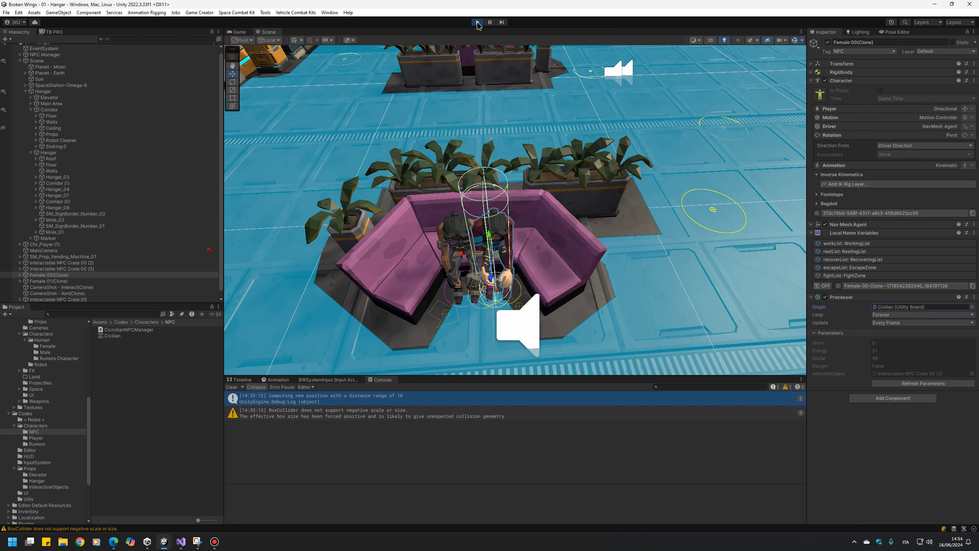
- Stop the game and set the rotation's Direction From to Motion Direction on the Female 00 and Female 01 prefabs
{"action": "left_click", "coordinate": [477, 22]}
{"action": "right_click_drag", "start_coordinate": [442, 240], "coordinate": [442, 243]}
{"action": "key", "text": "s"}
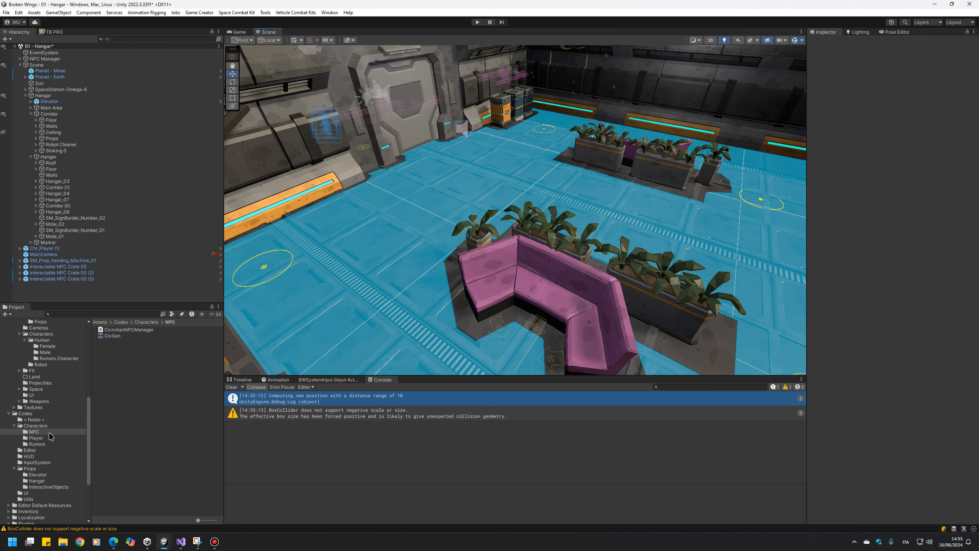
{"action": "left_click", "coordinate": [55, 347]}
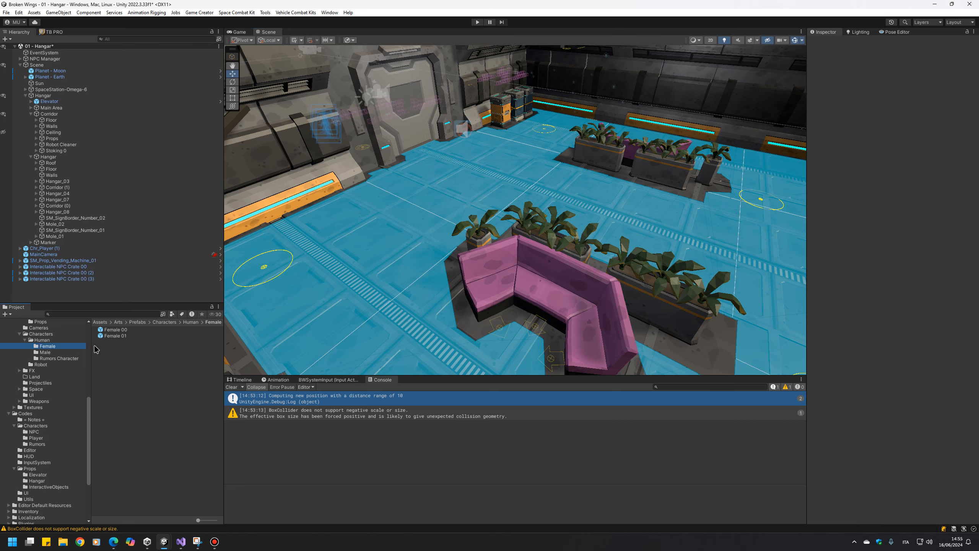
{"action": "left_click", "coordinate": [115, 329]}
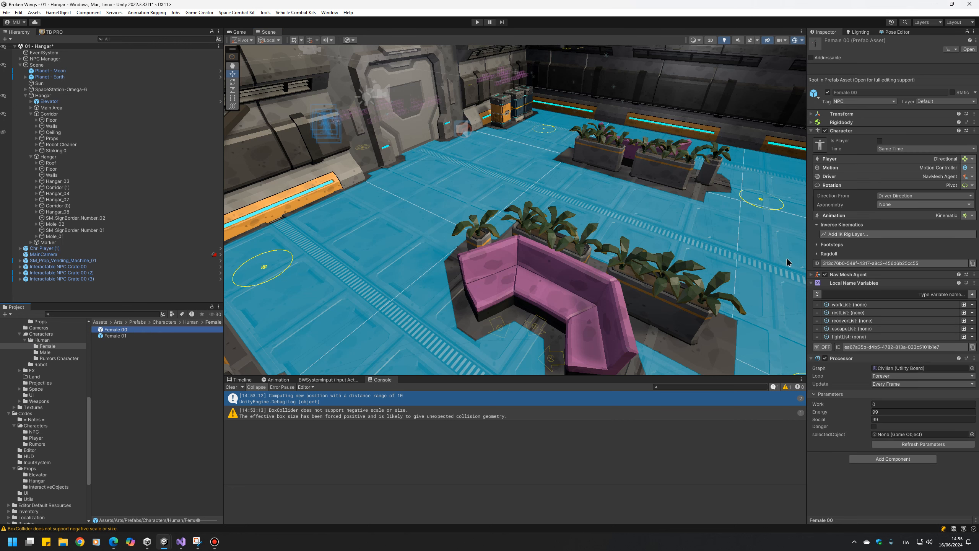
{"action": "left_click", "coordinate": [914, 194]}
{"action": "left_click", "coordinate": [916, 195]}
{"action": "left_click", "coordinate": [911, 205]}
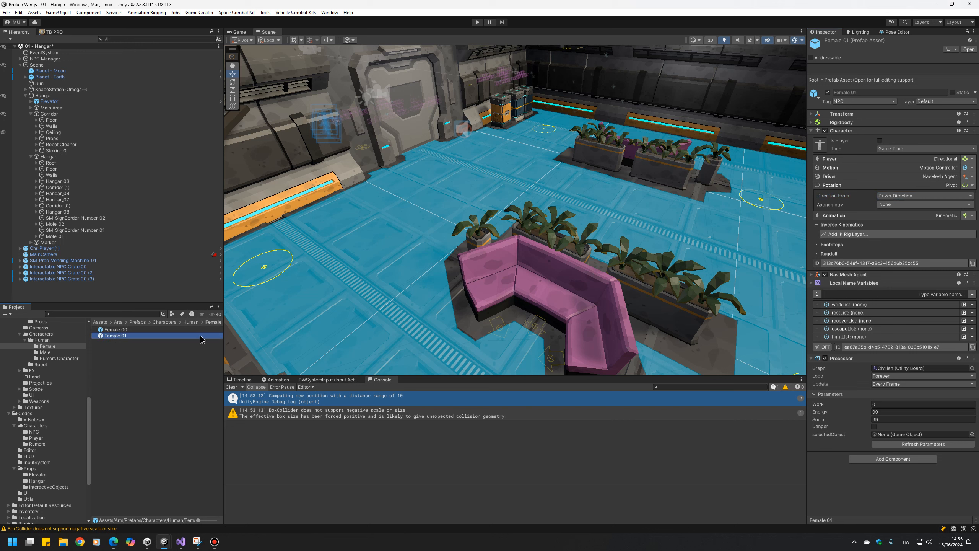
{"action": "left_click", "coordinate": [917, 206]}
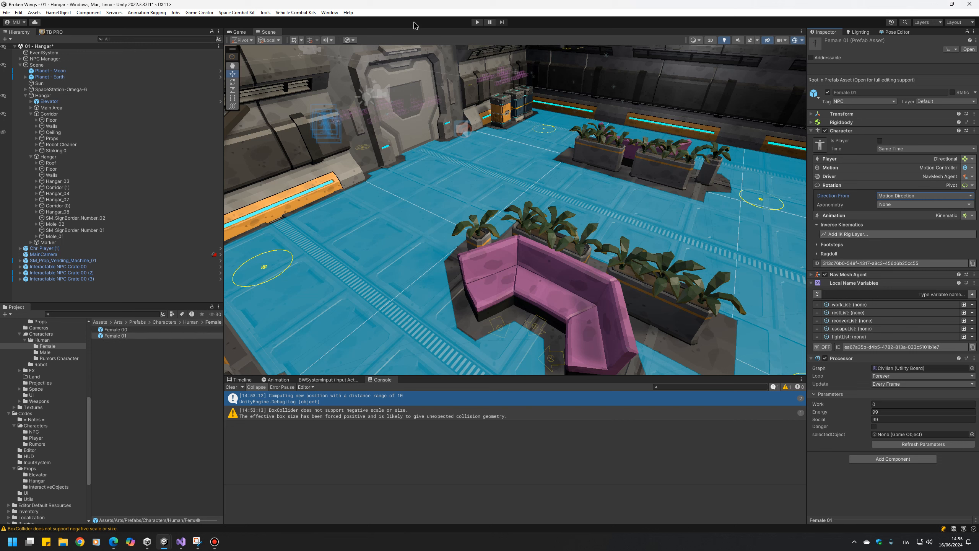
- Run the game and follow the female NPC along the hangar corridor in the Scene view to check her rotation
{"action": "key", "text": "ctrl+p"}
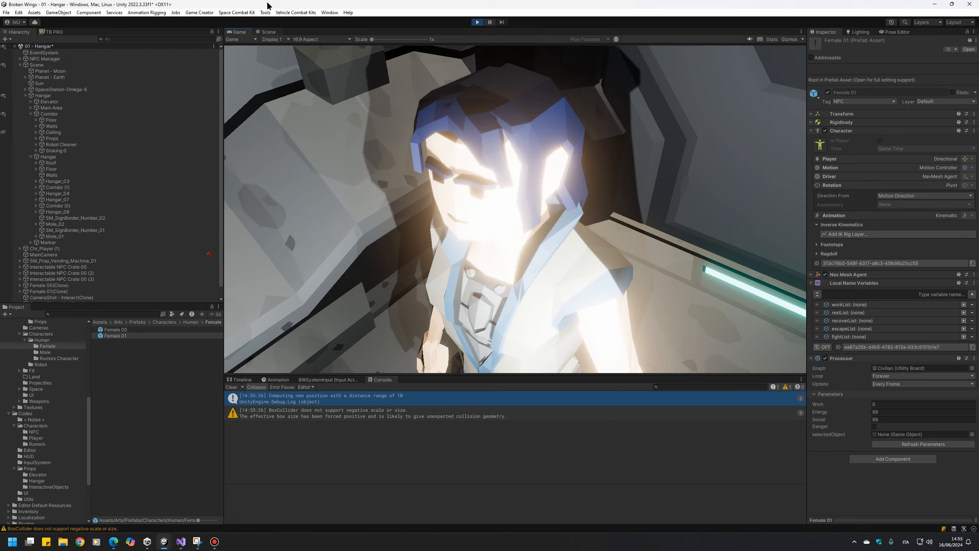
{"action": "left_click", "coordinate": [268, 32]}
{"action": "right_click_drag", "start_coordinate": [461, 127], "coordinate": [189, 119]}
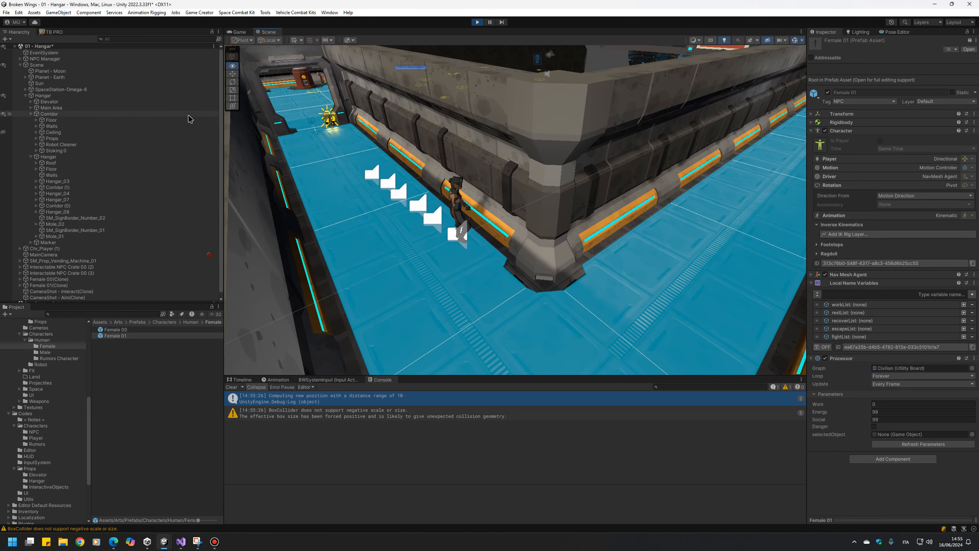
{"action": "right_click_drag", "start_coordinate": [287, 116], "coordinate": [389, 164]}
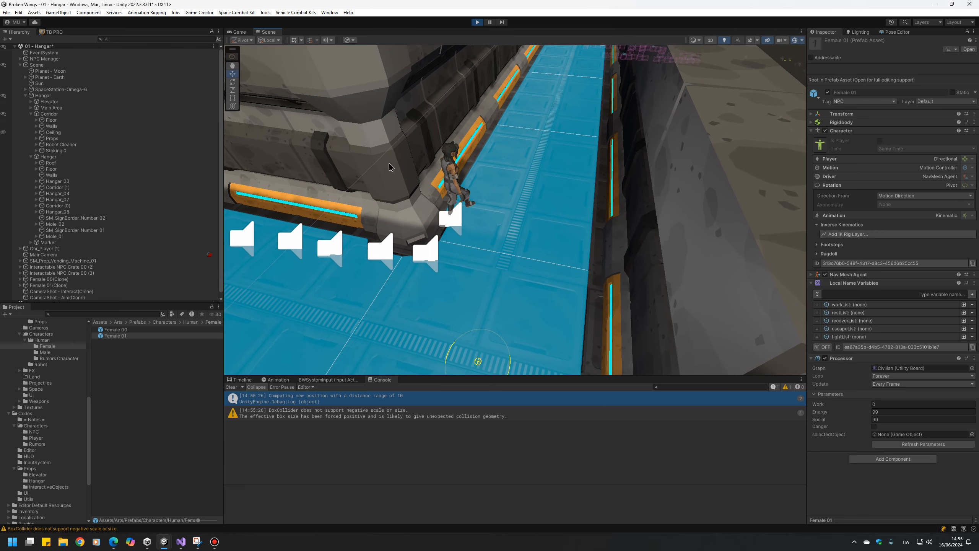
{"action": "right_click_drag", "start_coordinate": [467, 190], "coordinate": [529, 123]}
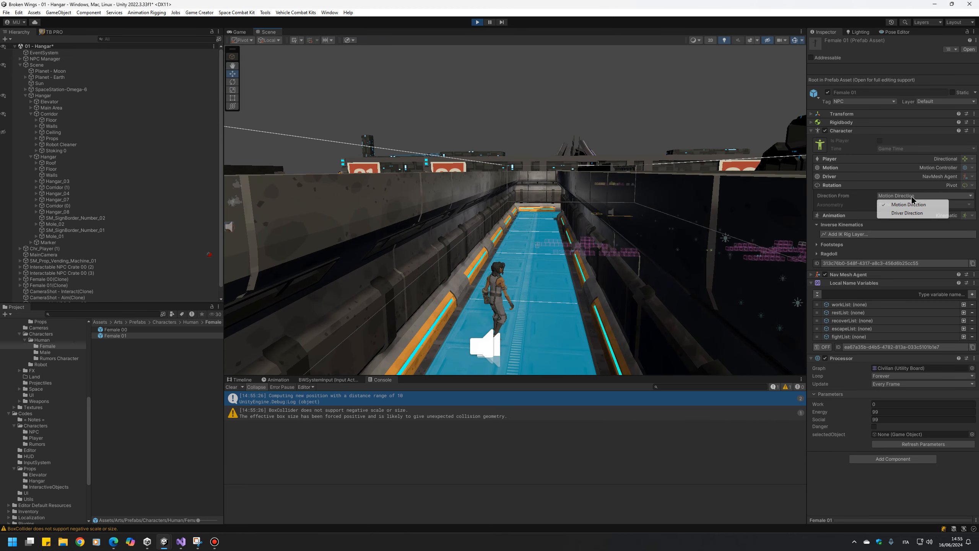
- Set the rotation's Direction From to Driver Direction on the Female 01 and Female 00 prefabs
{"action": "mouse_move", "coordinate": [620, 197]}
{"action": "right_mouse_down"}
{"action": "mouse_move", "coordinate": [615, 181]}
{"action": "mouse_move", "coordinate": [616, 212]}
{"action": "right_mouse_up"}
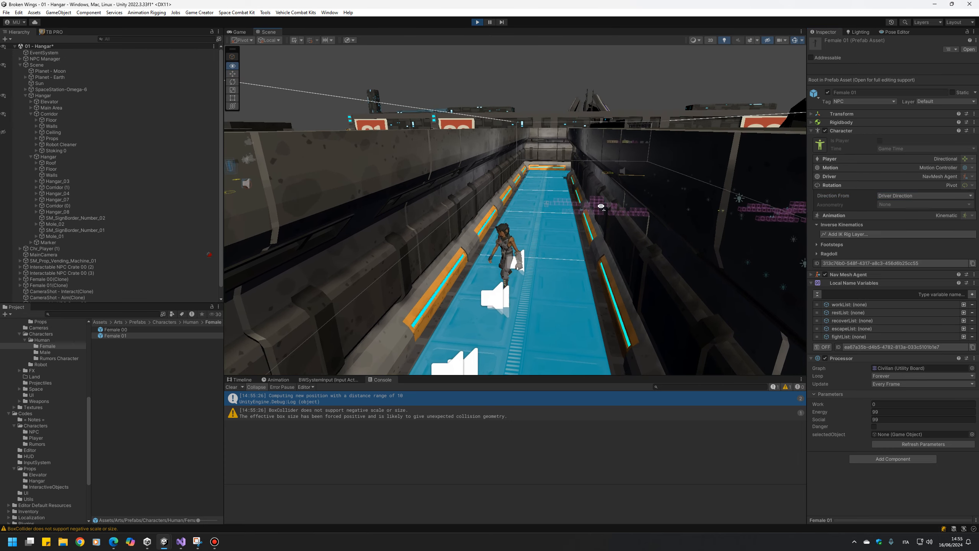
{"action": "right_click_drag", "start_coordinate": [596, 155], "coordinate": [451, 214]}
{"action": "left_click", "coordinate": [114, 329]}
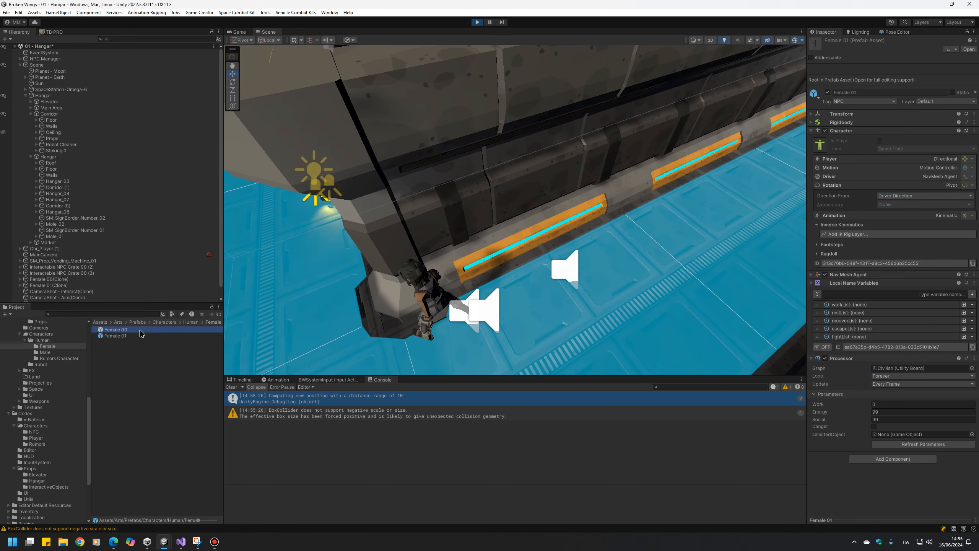
{"action": "left_click", "coordinate": [921, 195]}
{"action": "left_click", "coordinate": [907, 213]}
- Look along the hangar corridor towards the door in the Scene view, and stop the game
{"action": "right_click_drag", "start_coordinate": [678, 193], "coordinate": [688, 228]}
{"action": "key", "text": "w"}
{"action": "key", "text": "s"}
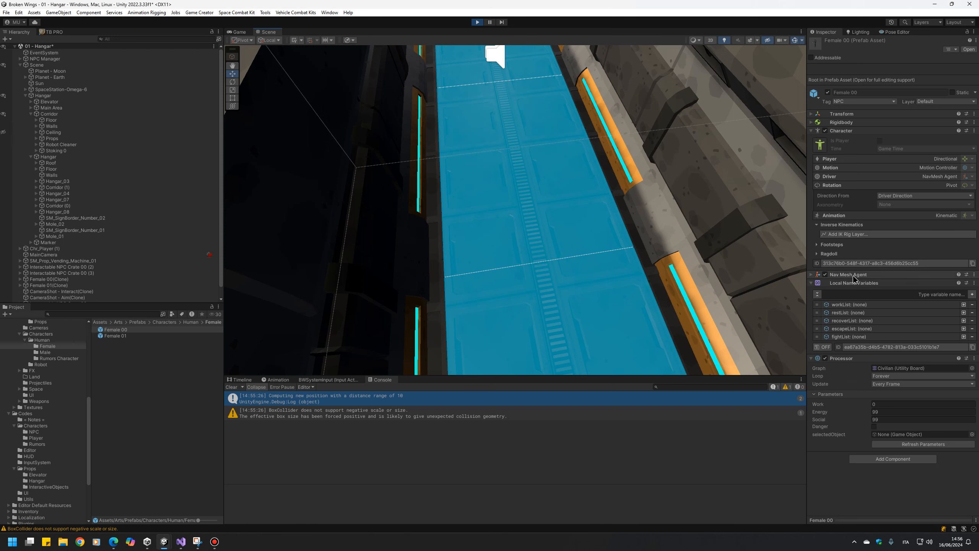
{"action": "right_click_drag", "start_coordinate": [529, 186], "coordinate": [522, 111]}
{"action": "left_click", "coordinate": [479, 24]}
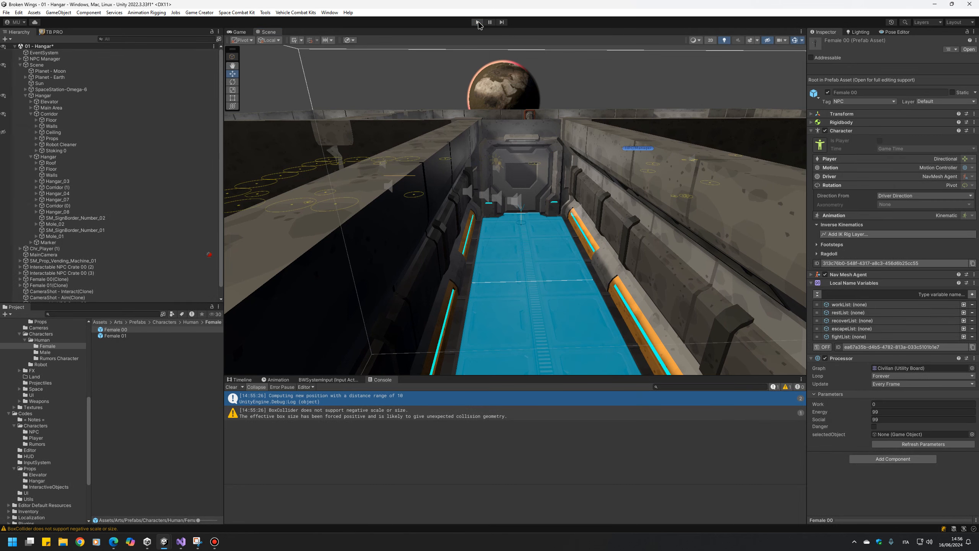